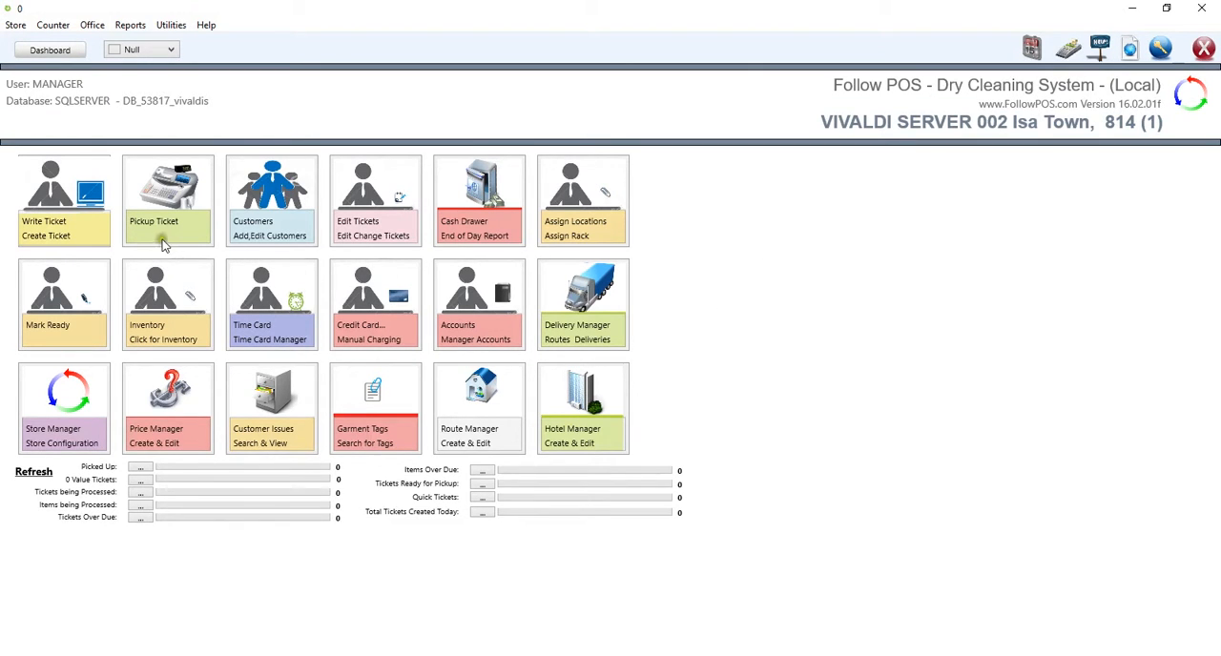
Step: Open the ticket pickup window and search for the customer by first name
{"action": "left_click", "coordinate": [172, 196]}
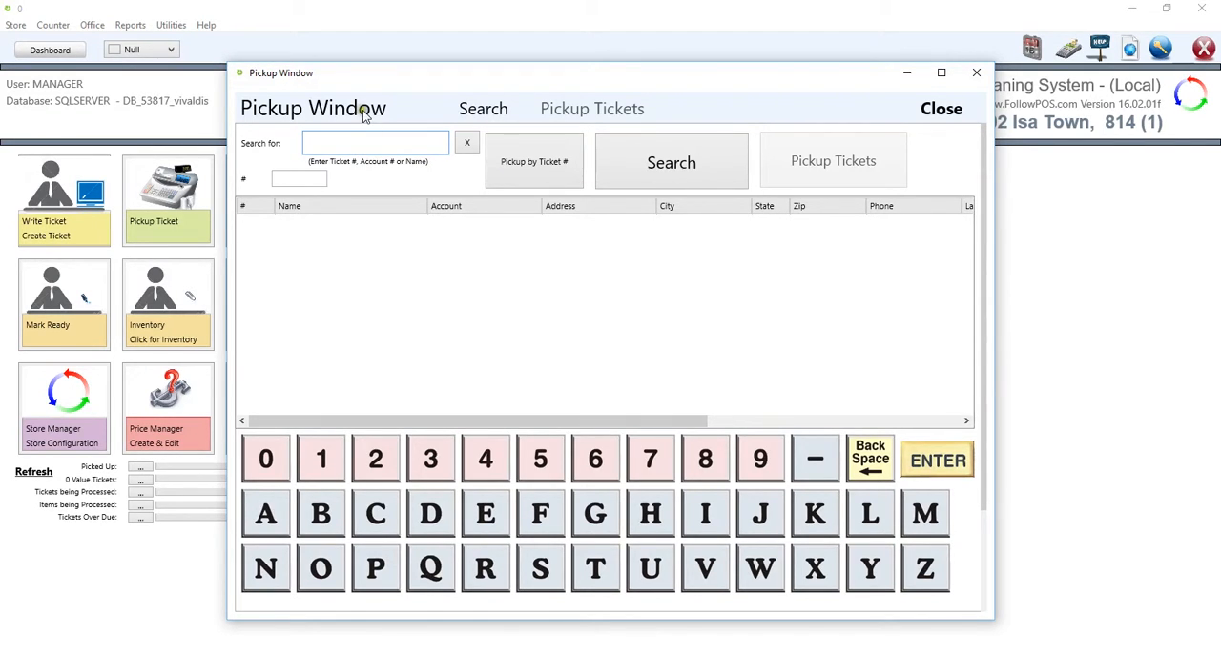
{"action": "type", "text": "ncis"}
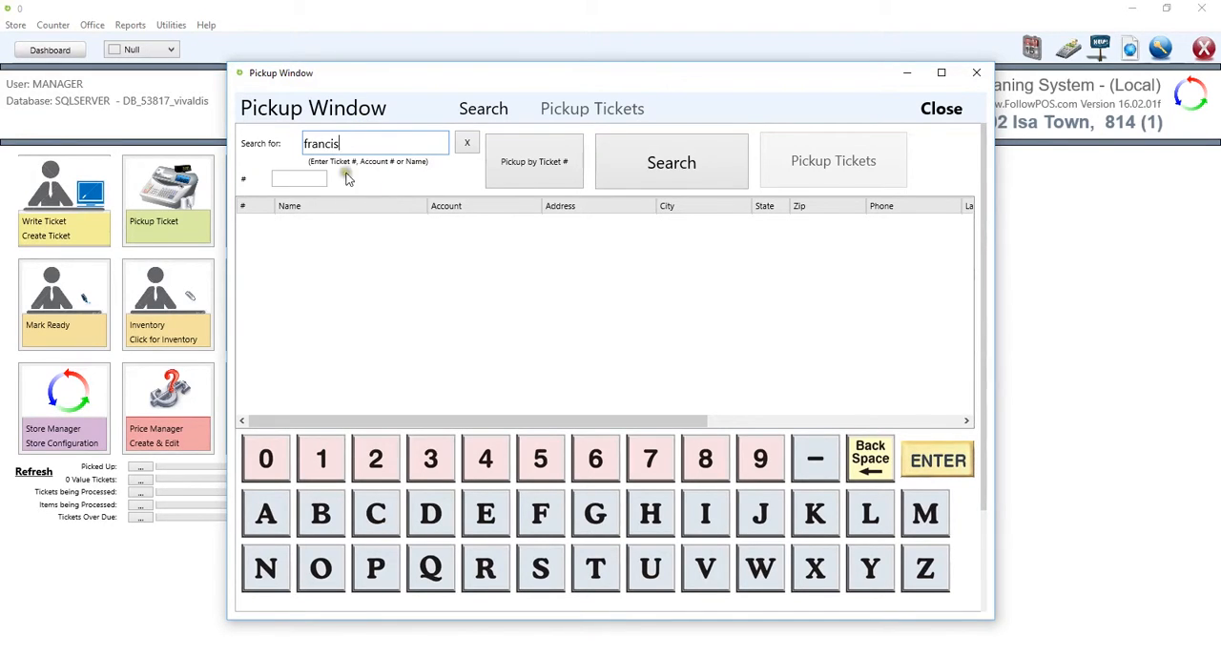
{"action": "left_click", "coordinate": [625, 176]}
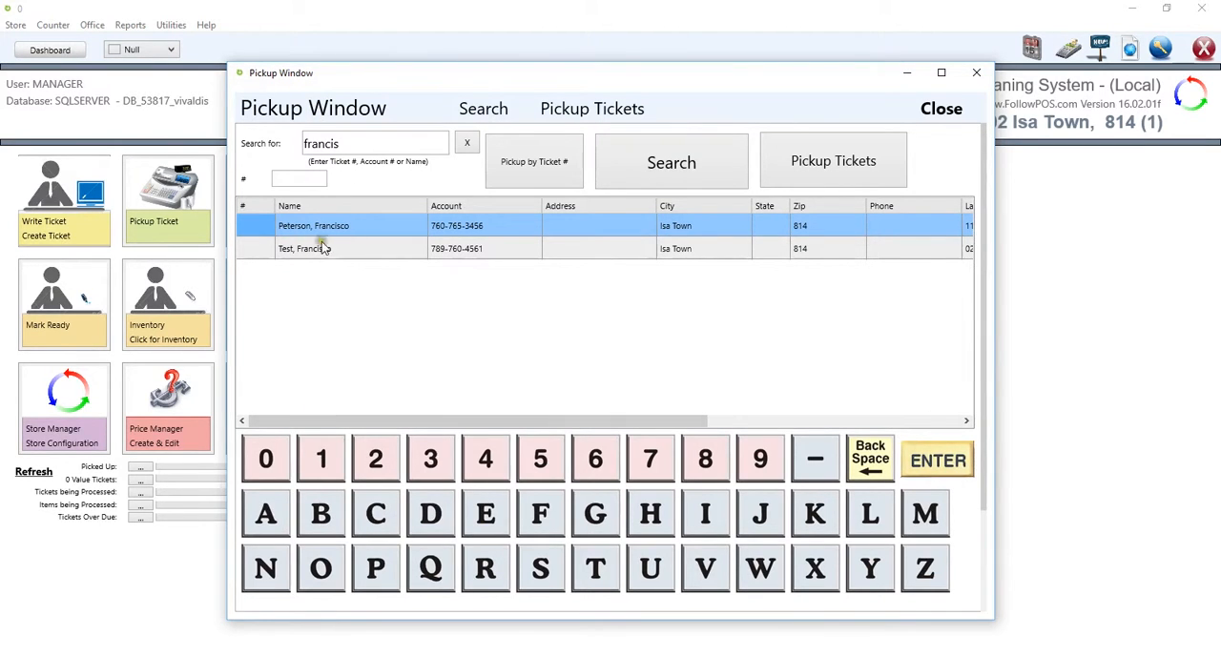
Step: Review the matching customers' details and open the pickup tickets of the second customer in the results
{"action": "left_click_drag", "start_coordinate": [532, 421], "coordinate": [699, 421]}
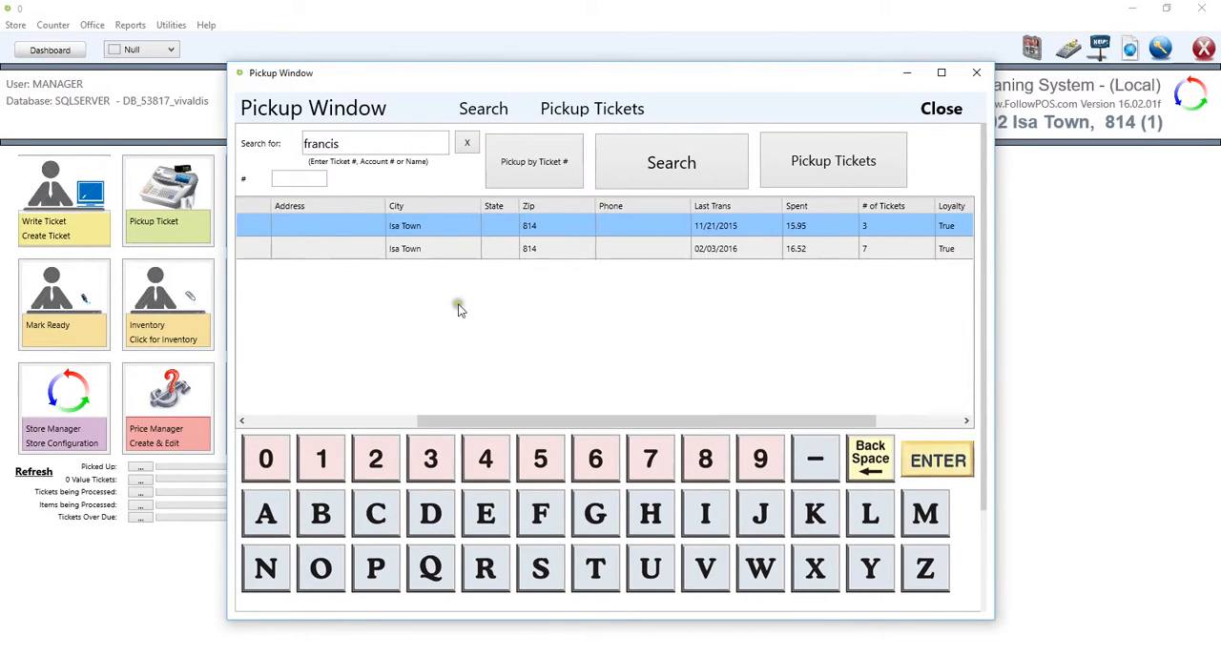
{"action": "left_click_drag", "start_coordinate": [558, 420], "coordinate": [634, 411]}
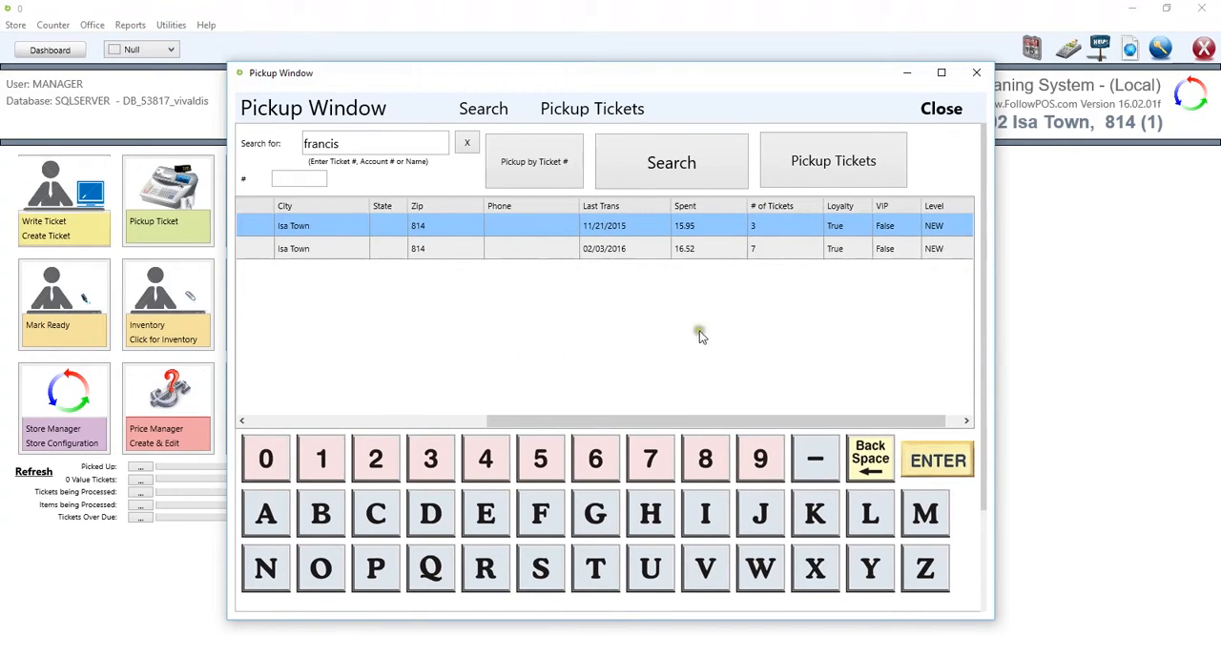
{"action": "left_click_drag", "start_coordinate": [659, 420], "coordinate": [687, 427]}
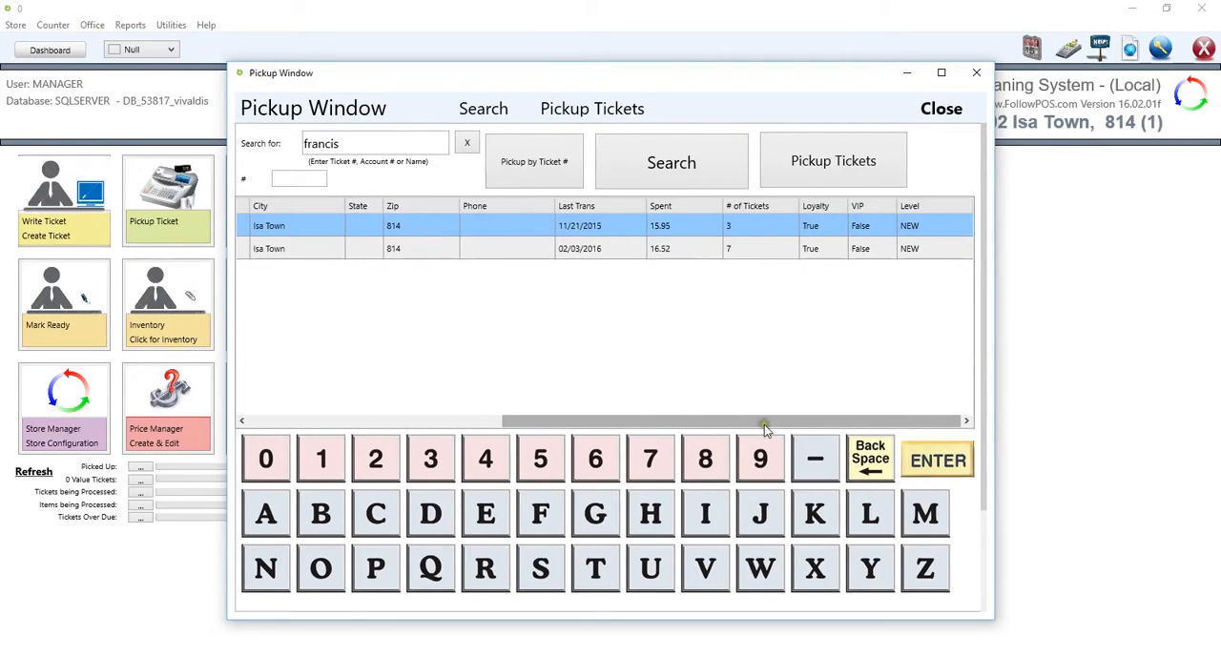
{"action": "left_click_drag", "start_coordinate": [733, 425], "coordinate": [382, 430]}
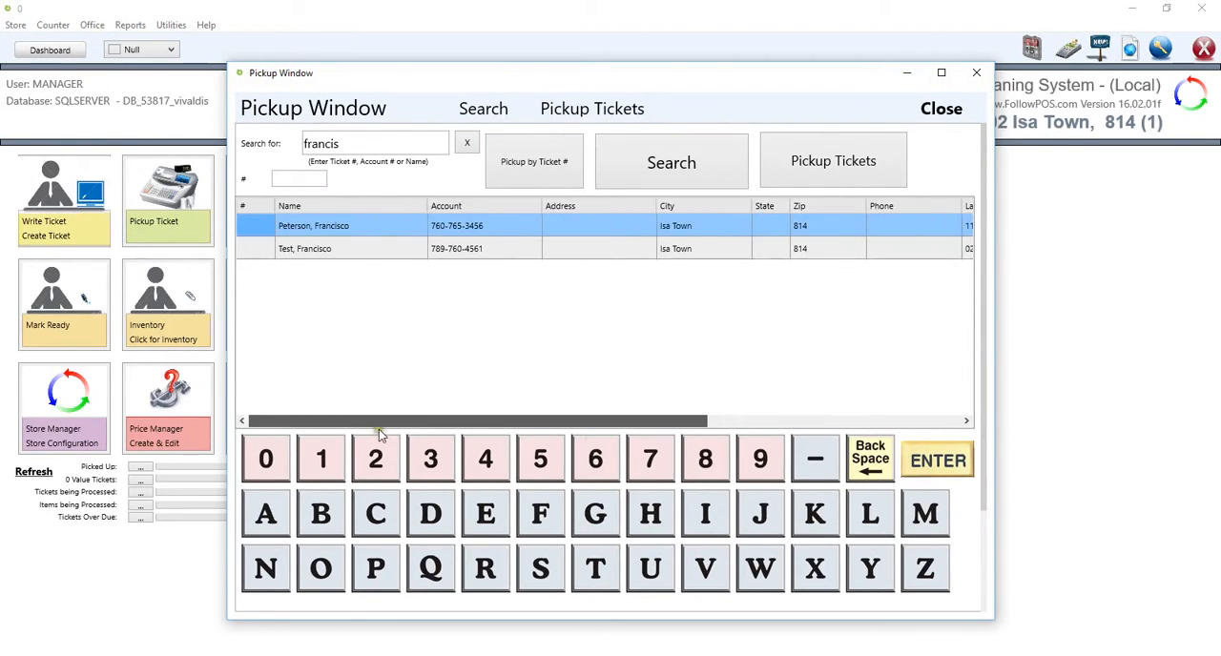
{"action": "left_click", "coordinate": [323, 249]}
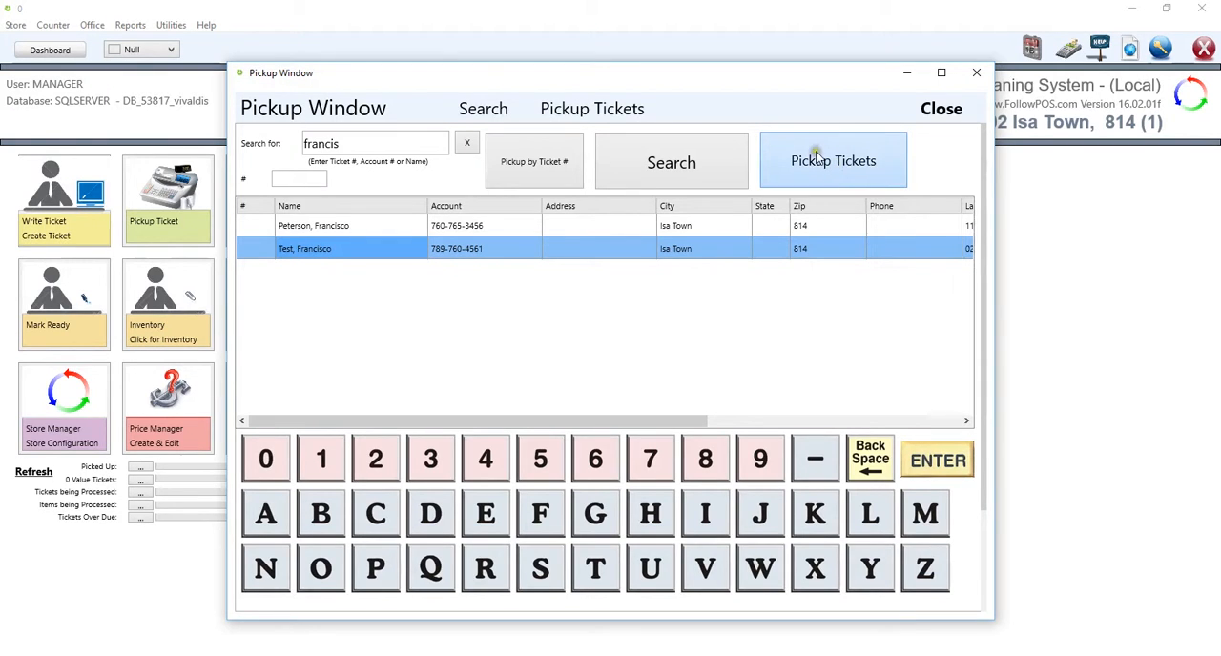
{"action": "double_click", "coordinate": [306, 250]}
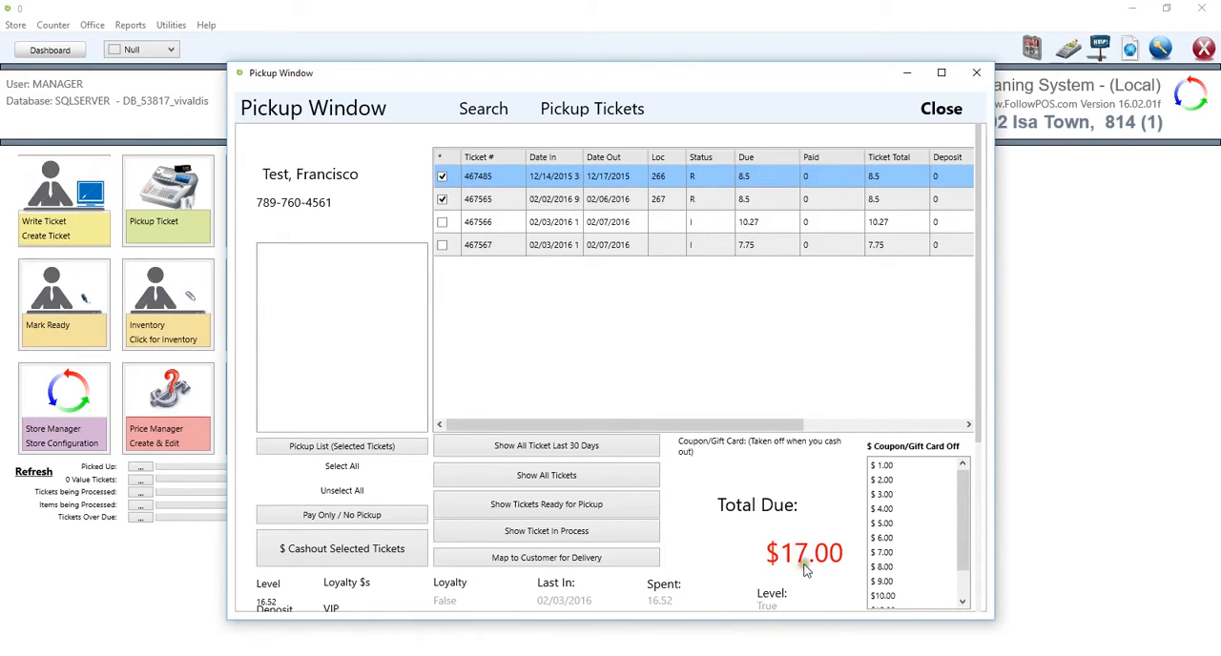
Step: Change the ticket selection to only the one dated 12/14/2015 and the $10.27 one
{"action": "left_click", "coordinate": [441, 176]}
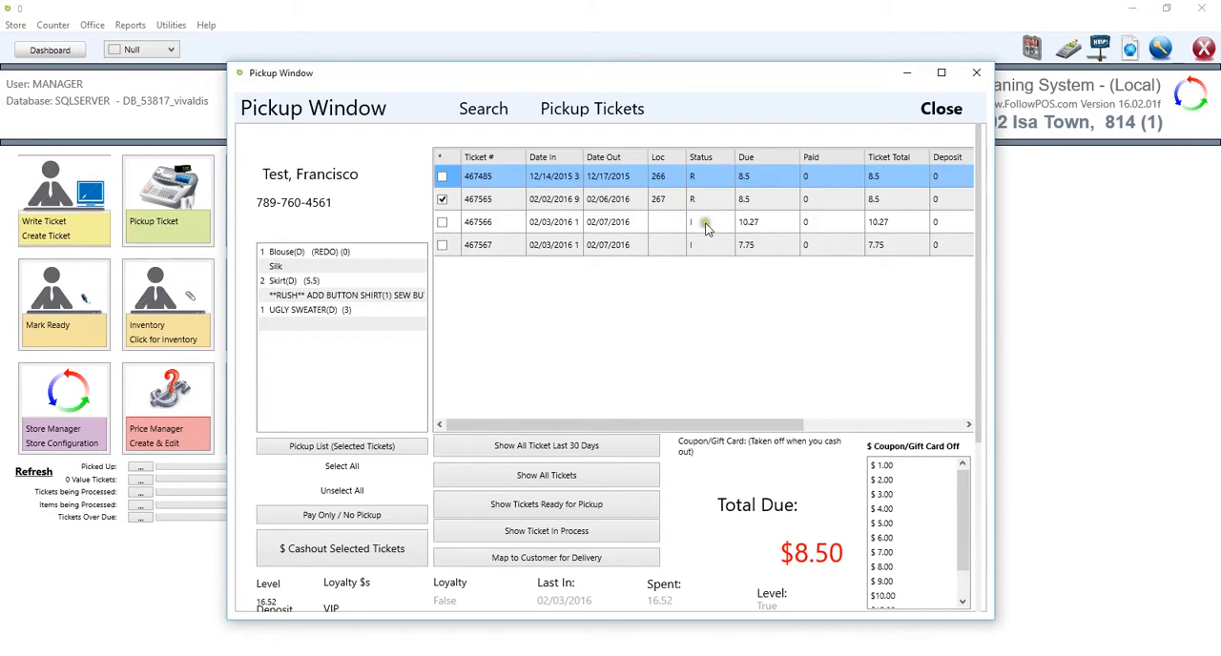
{"action": "left_click", "coordinate": [442, 223]}
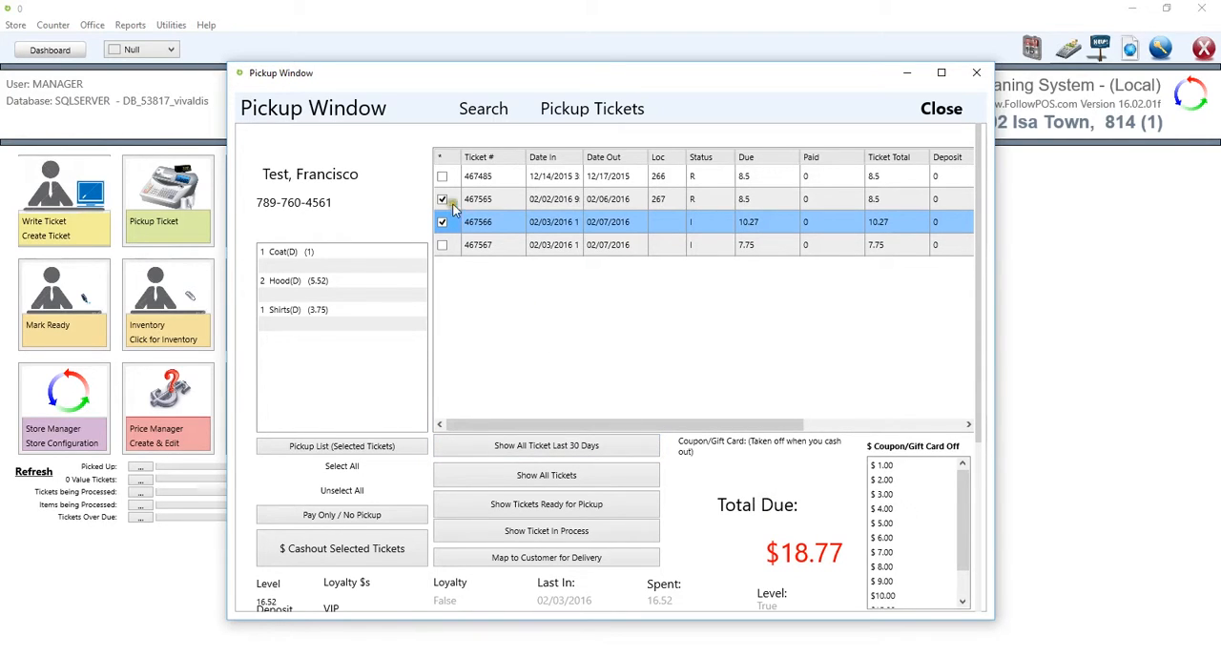
{"action": "left_click", "coordinate": [511, 208]}
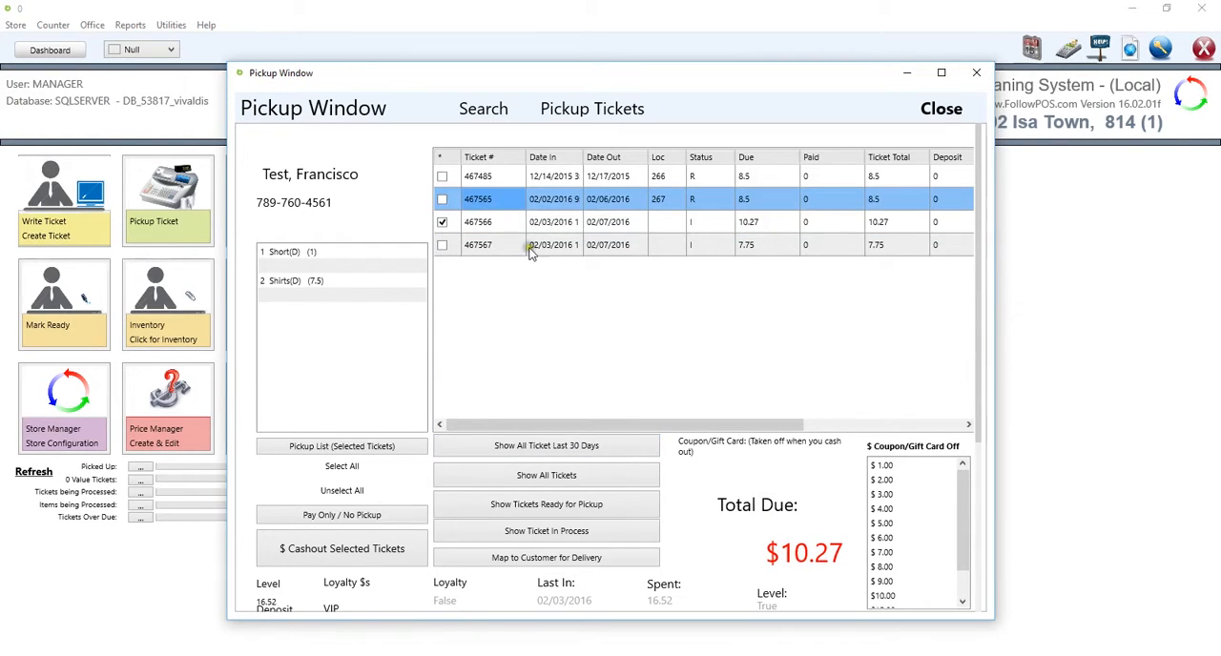
{"action": "left_click", "coordinate": [517, 215]}
{"action": "left_click", "coordinate": [506, 177]}
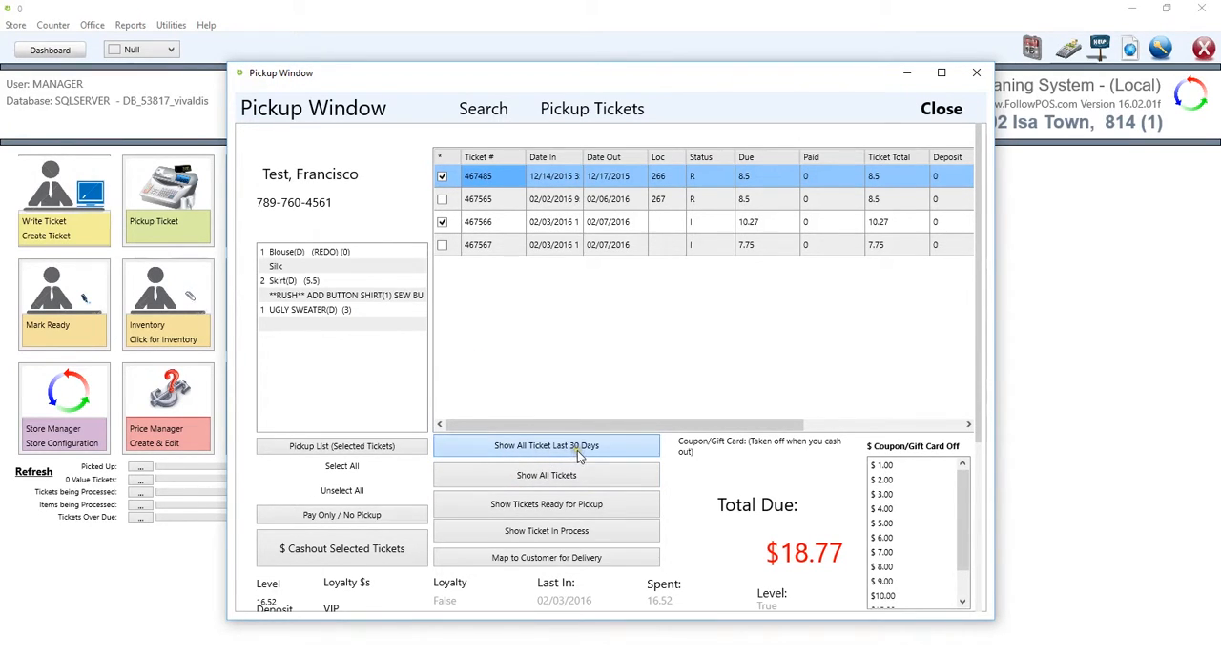
Step: View the customer's tickets from the last 30 days, all tickets, those ready for pickup, and those in process
{"action": "left_click", "coordinate": [547, 454]}
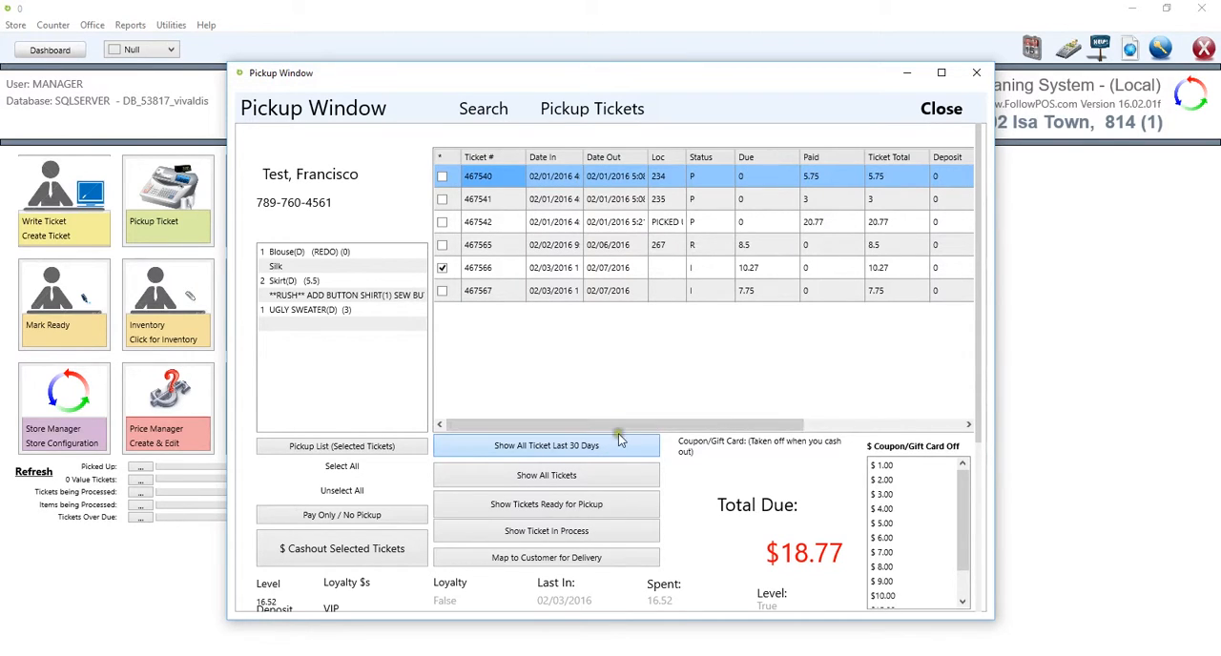
{"action": "left_click", "coordinate": [554, 483]}
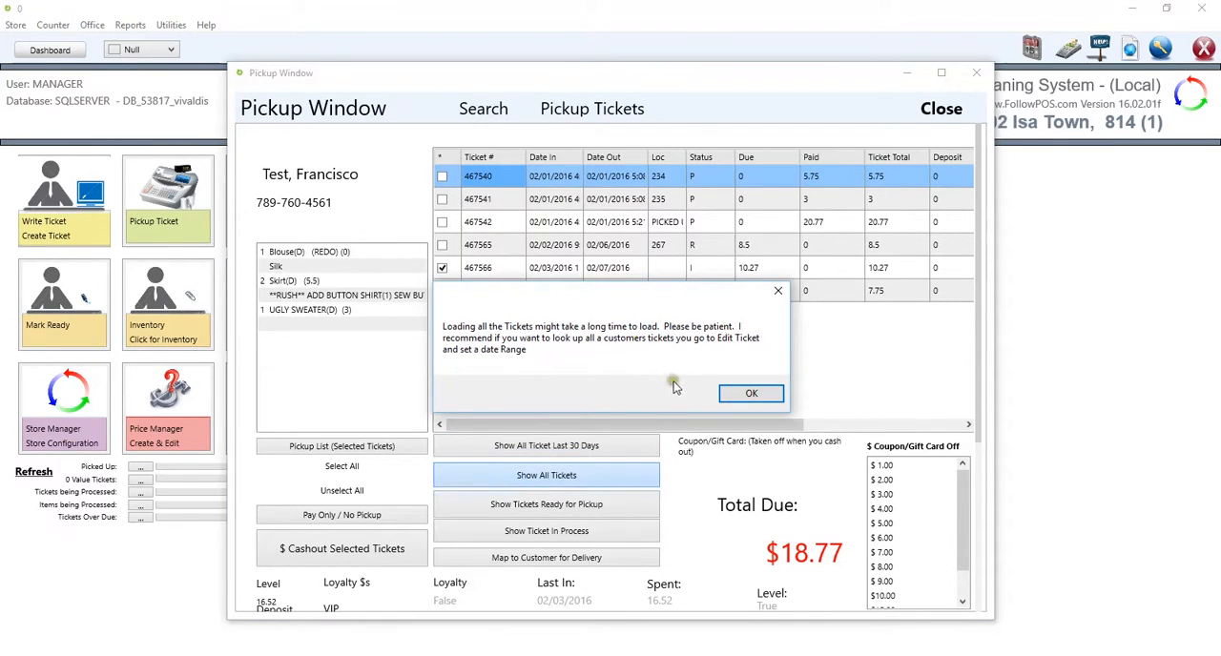
{"action": "left_click", "coordinate": [739, 399]}
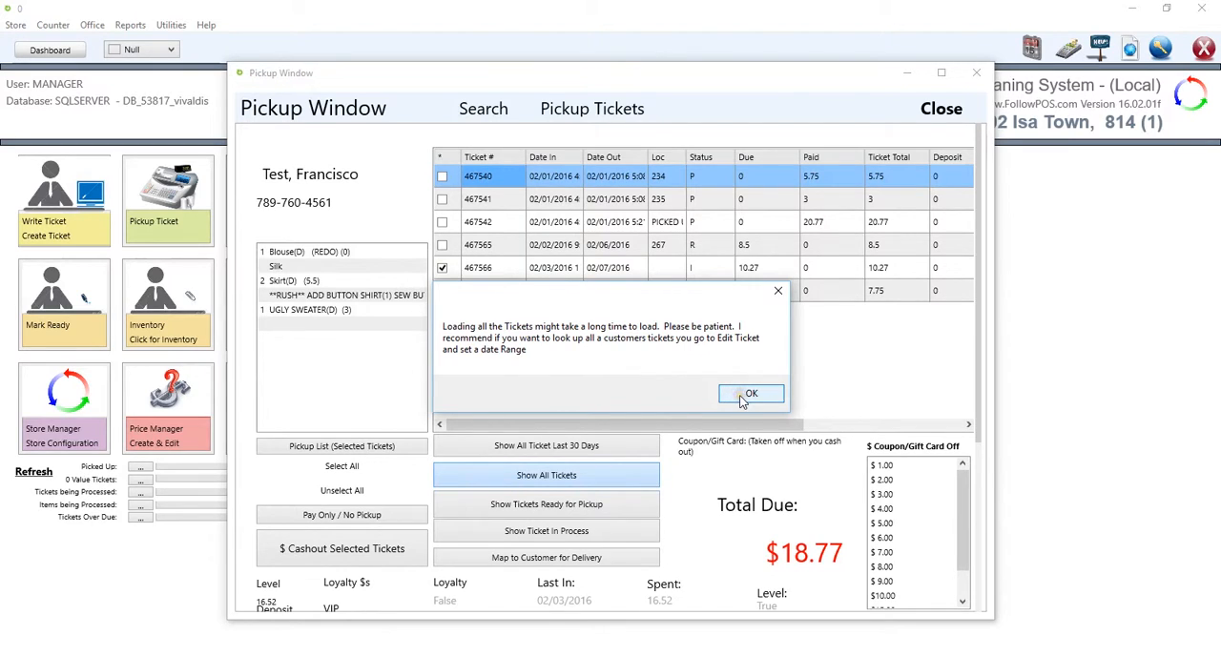
{"action": "left_click", "coordinate": [742, 399]}
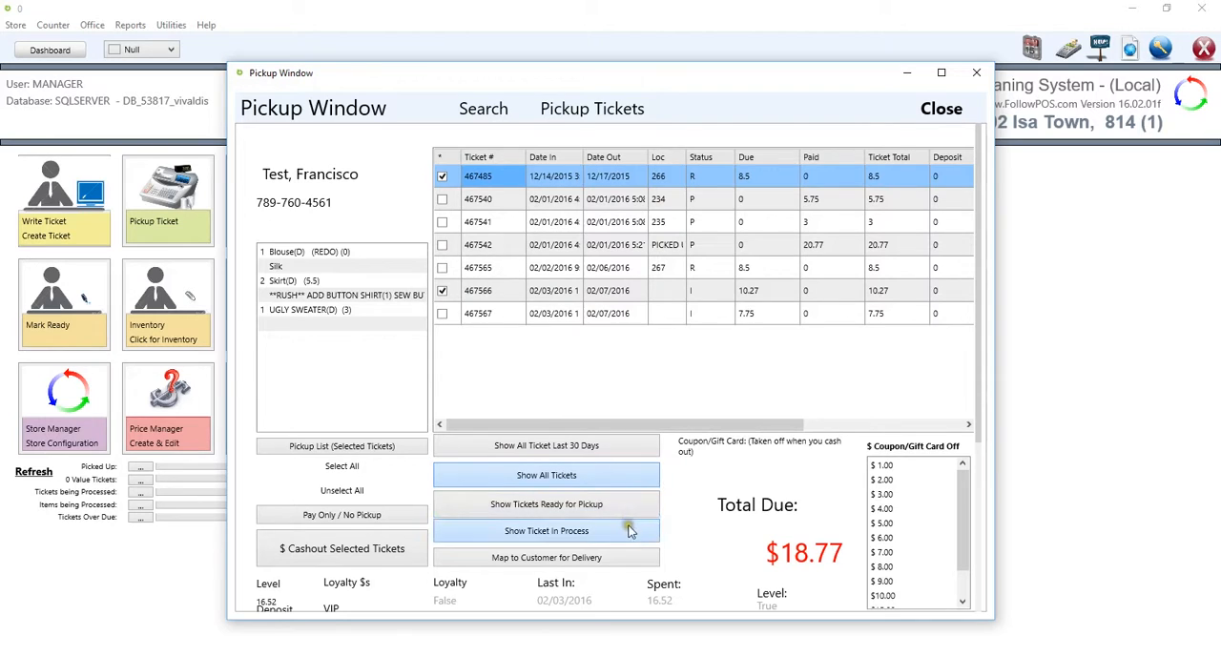
{"action": "left_click", "coordinate": [562, 516]}
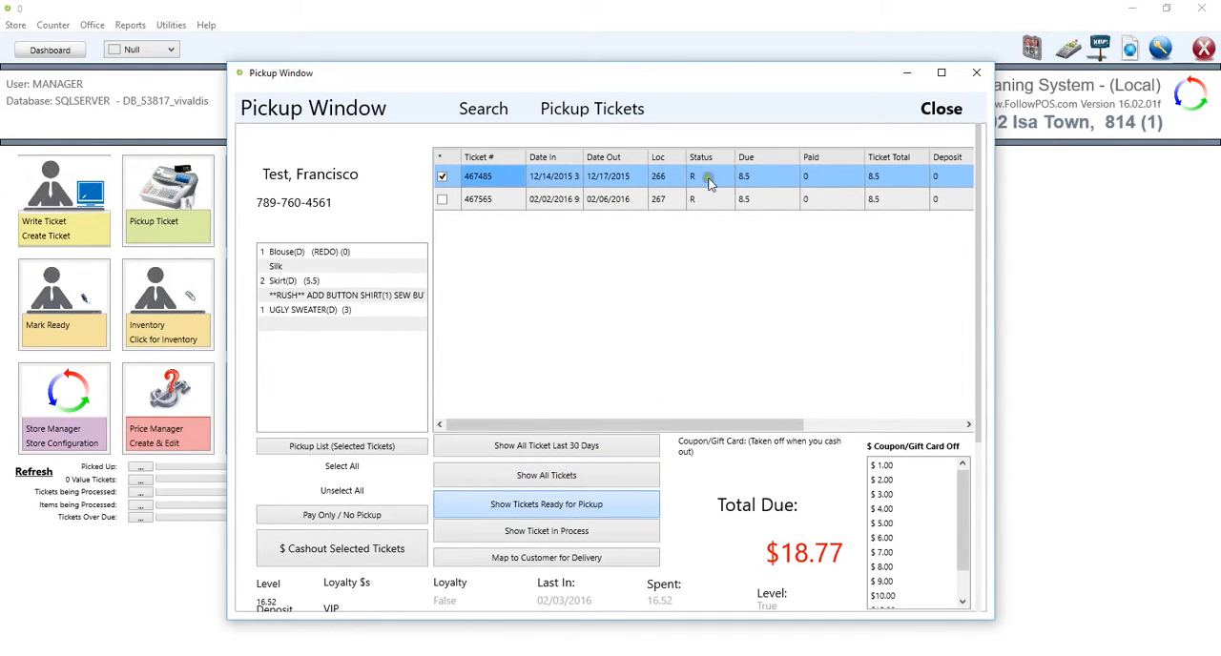
{"action": "left_click", "coordinate": [562, 537]}
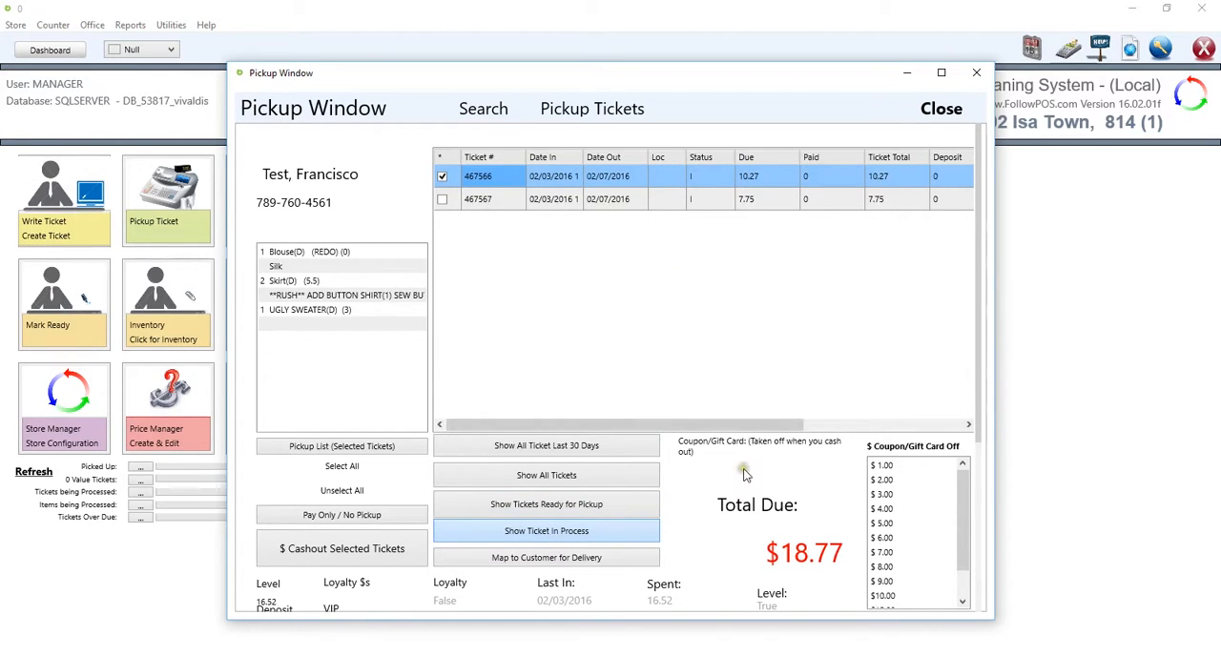
Step: Look through the available coupon and gift card discount amounts
{"action": "mouse_move", "coordinate": [962, 477]}
{"action": "left_mouse_down"}
{"action": "mouse_move", "coordinate": [961, 501]}
{"action": "mouse_move", "coordinate": [960, 476]}
{"action": "left_mouse_up"}
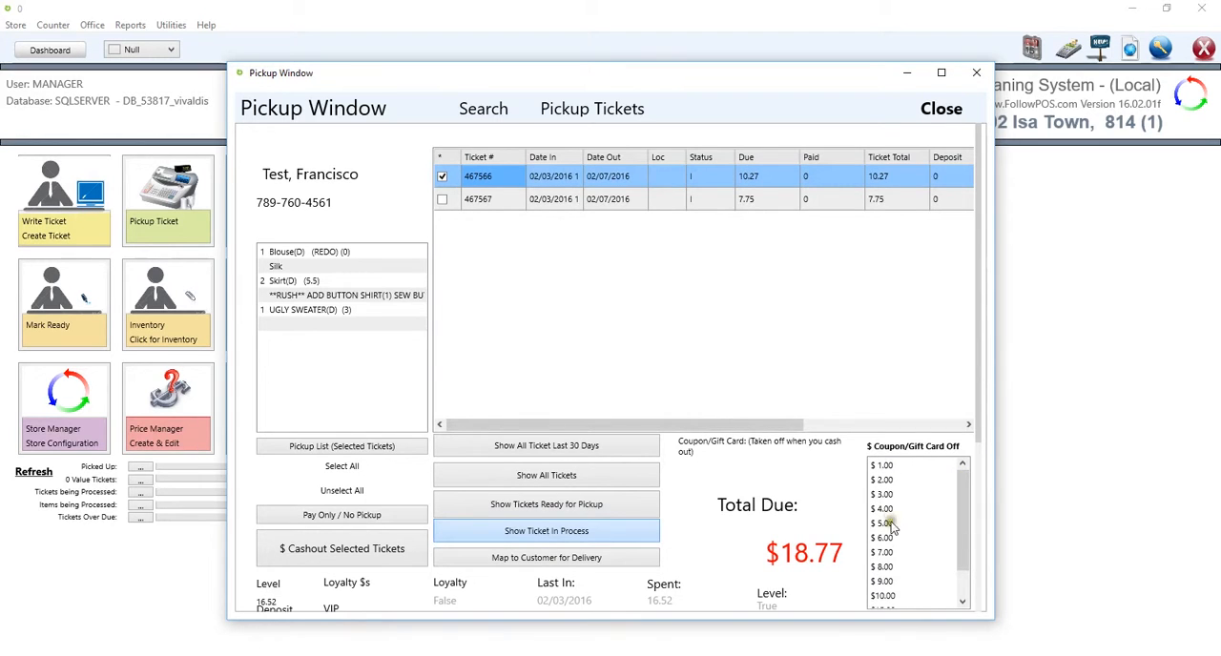
{"action": "mouse_move", "coordinate": [961, 494]}
{"action": "left_mouse_down"}
{"action": "mouse_move", "coordinate": [962, 511]}
{"action": "mouse_move", "coordinate": [960, 487]}
{"action": "left_mouse_up"}
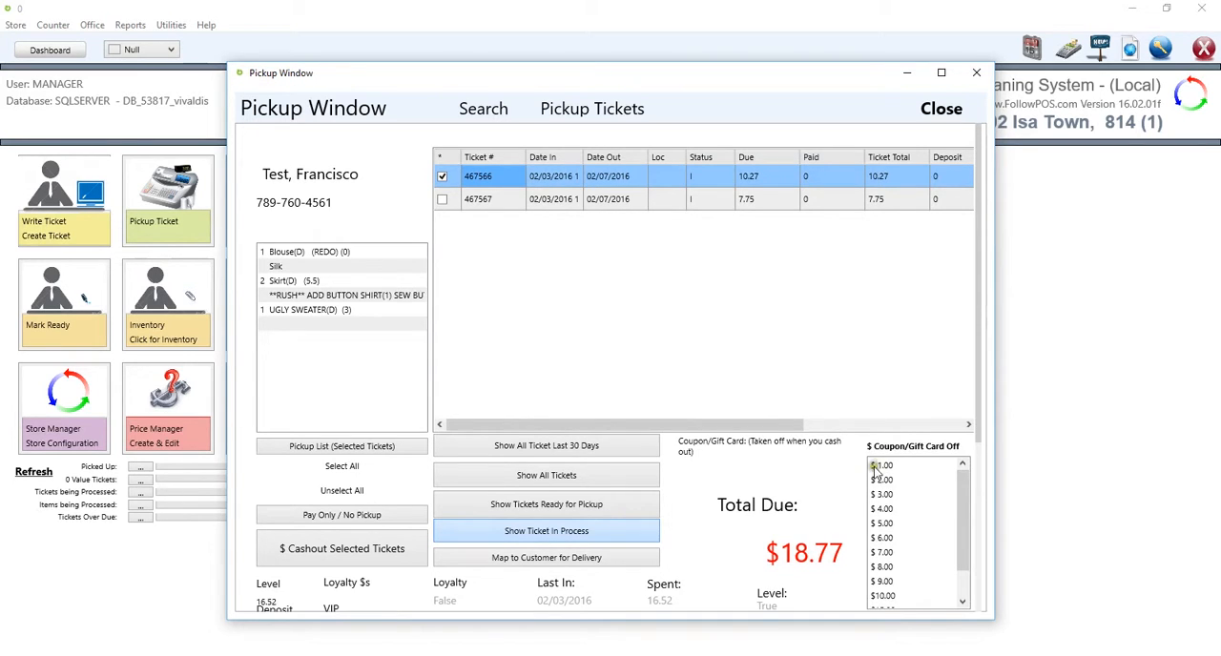
{"action": "left_click_drag", "start_coordinate": [959, 501], "coordinate": [962, 501]}
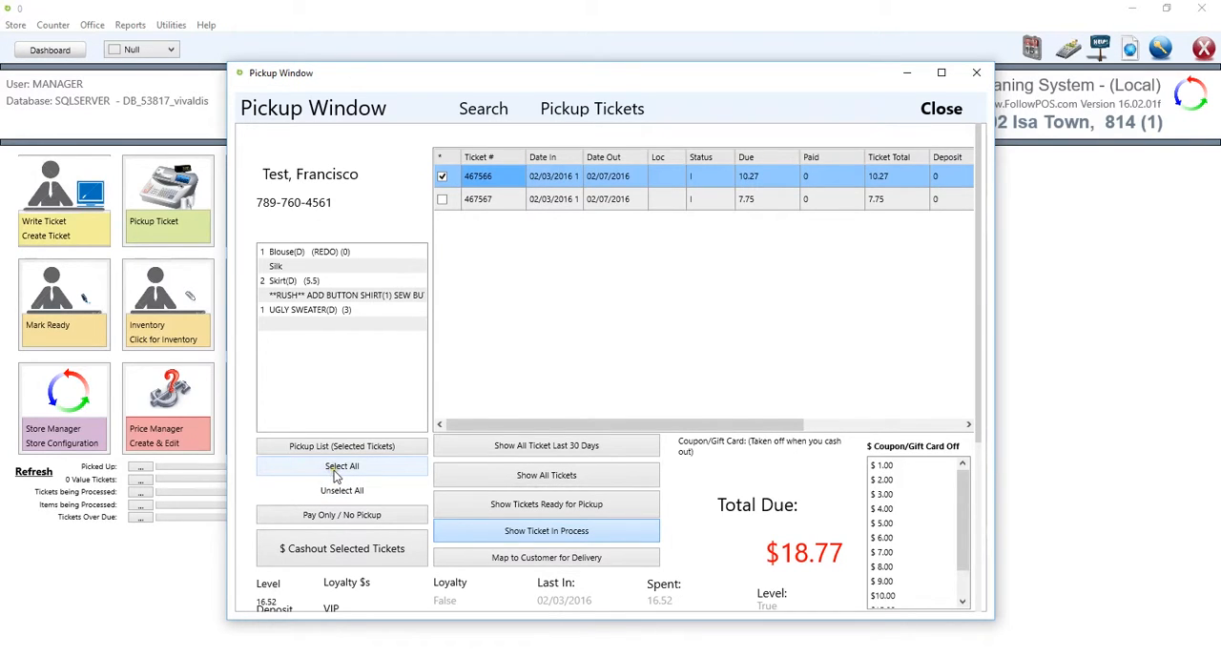
Step: List the tickets from the last 30 days and select only the $8.50 ticket at location 267
{"action": "left_click", "coordinate": [536, 448]}
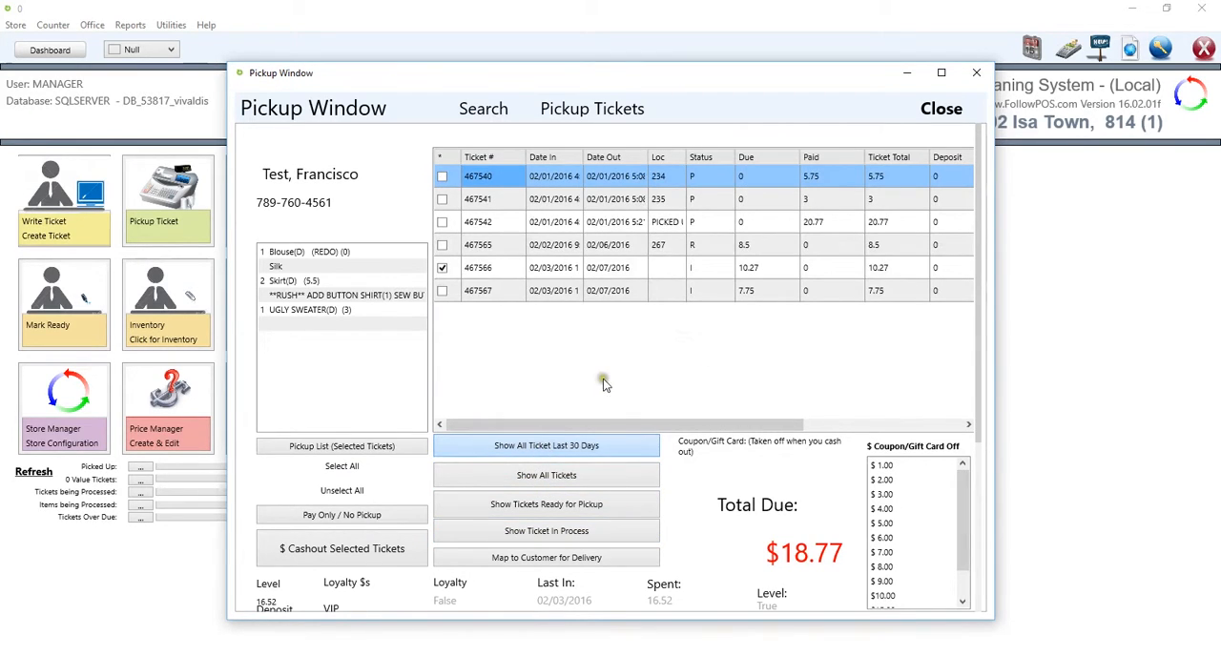
{"action": "left_click", "coordinate": [329, 469]}
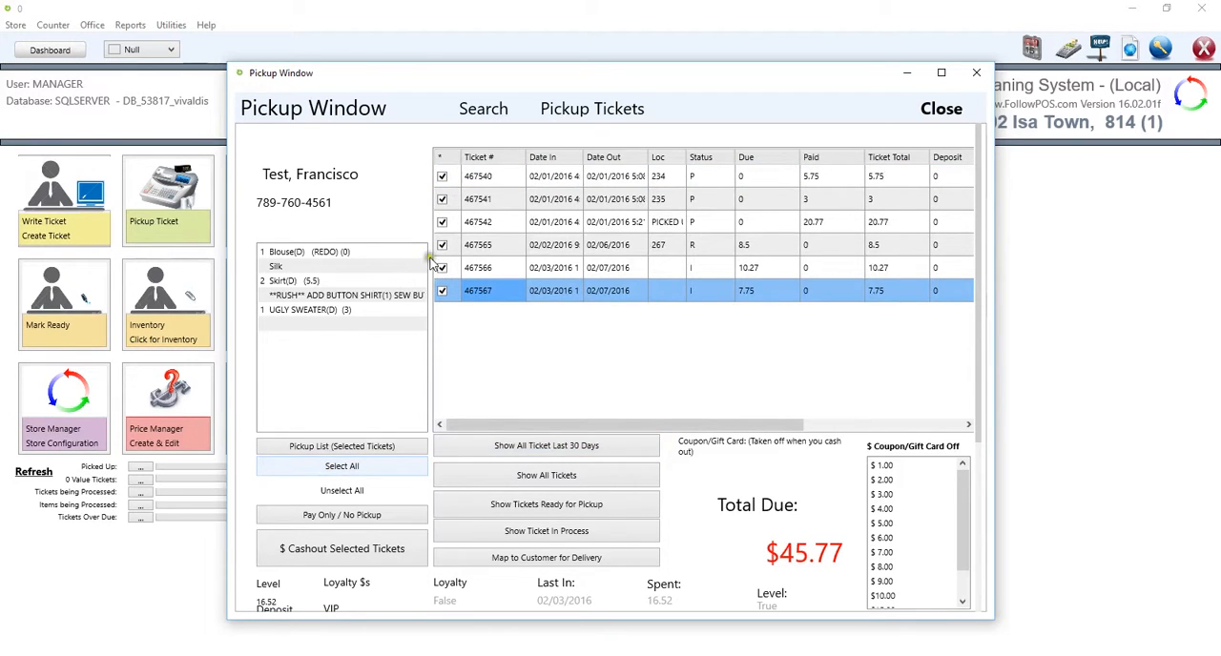
{"action": "left_click", "coordinate": [375, 495]}
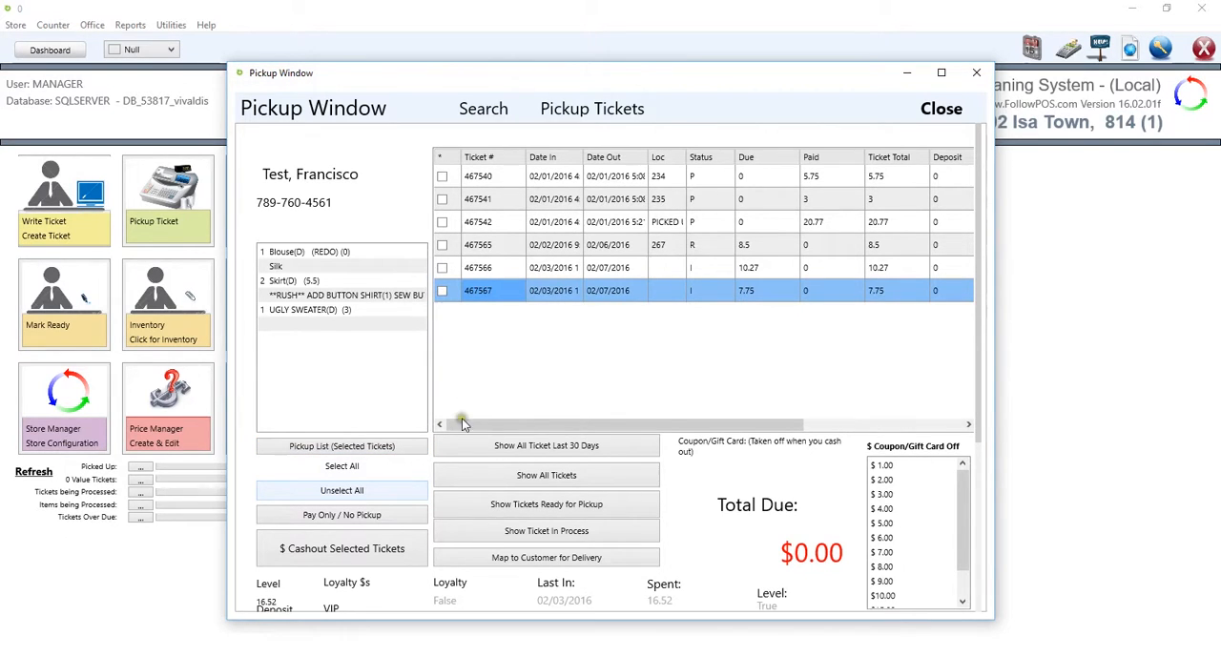
{"action": "left_click", "coordinate": [444, 245]}
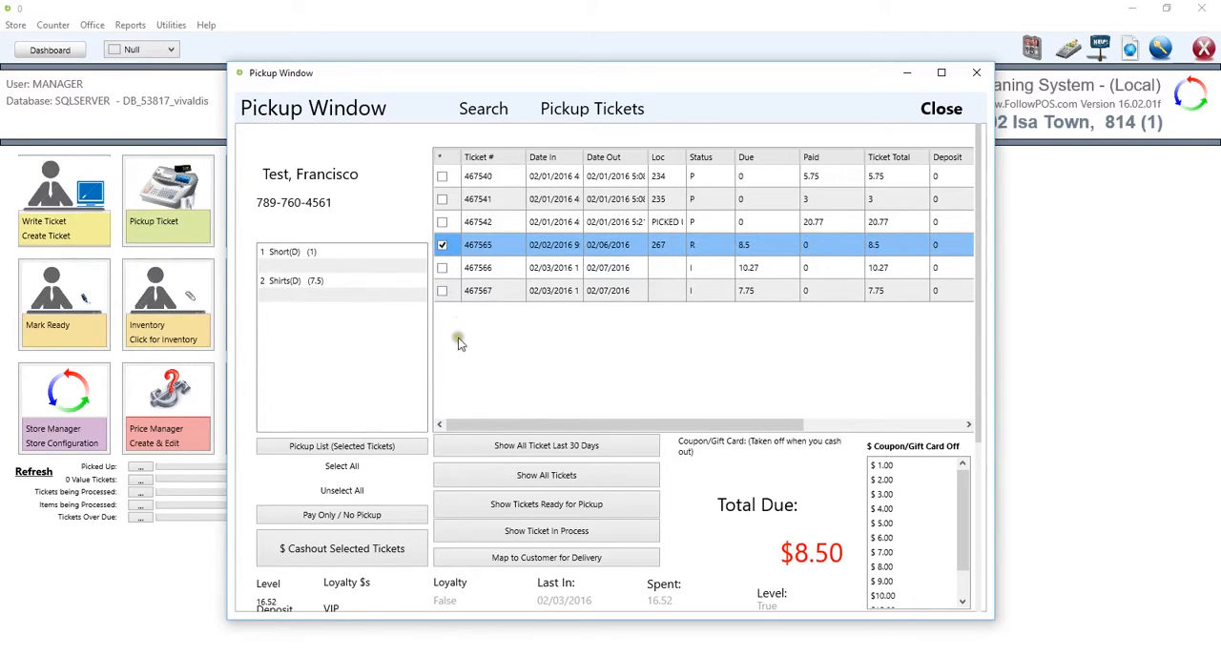
Step: Enlarge the Pickup Window slightly and open the cashout for only the $8.50 ticket at location 267
{"action": "left_click", "coordinate": [441, 177]}
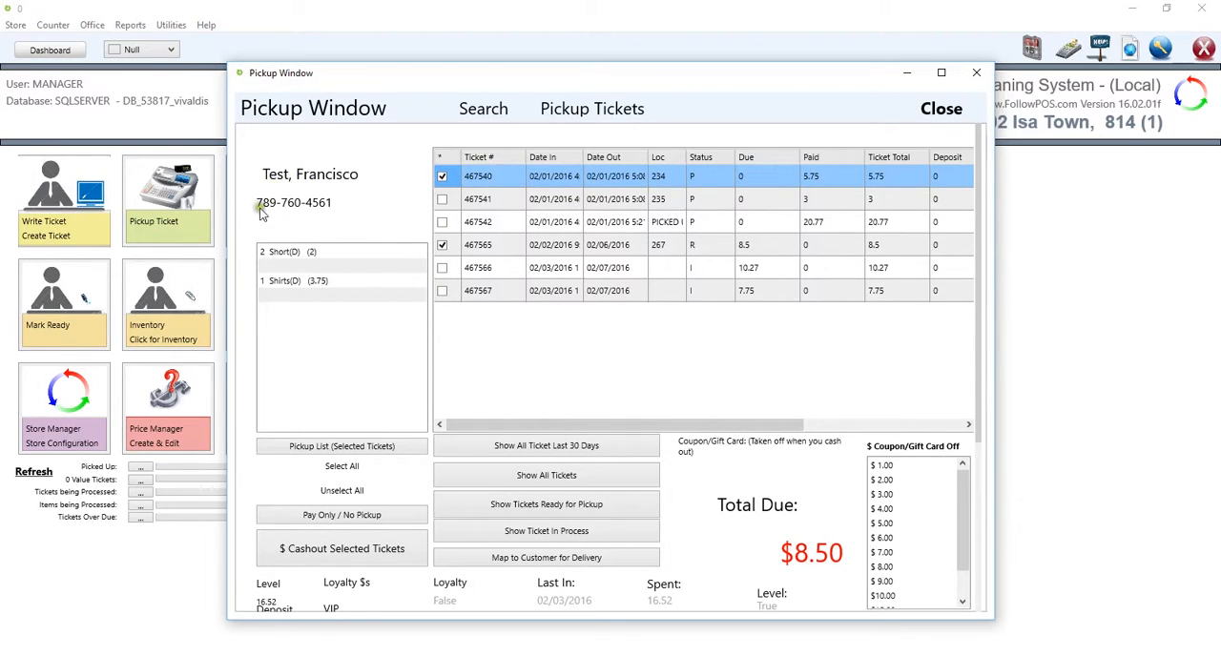
{"action": "left_click_drag", "start_coordinate": [412, 622], "coordinate": [414, 638]}
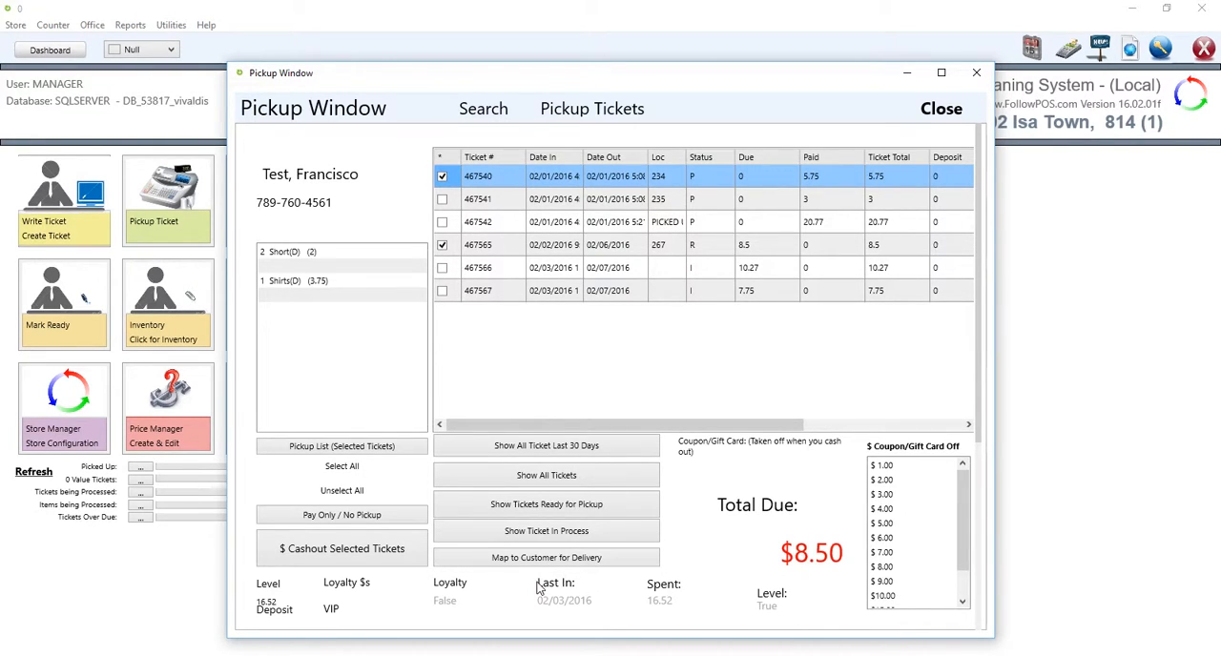
{"action": "left_click", "coordinate": [508, 580]}
{"action": "left_click", "coordinate": [442, 177]}
{"action": "left_click", "coordinate": [321, 554]}
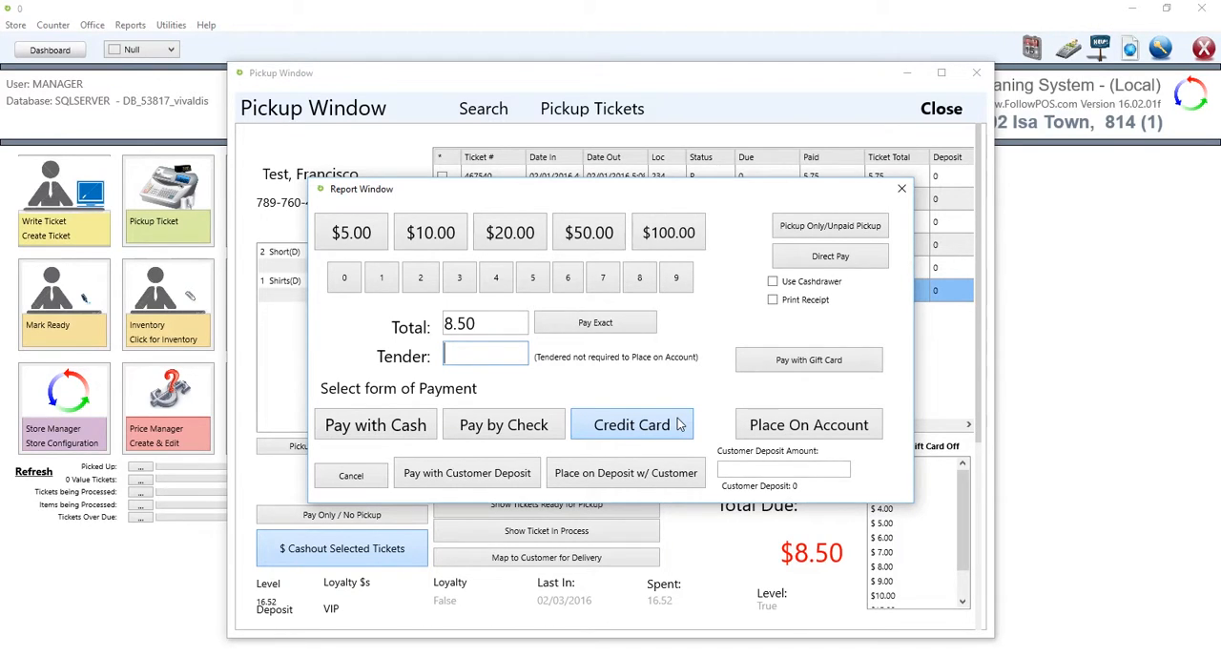
Step: Try preset tender amounts of $5, $10, $20 and $100, add 2 and 4 to the tender, and clear it
{"action": "left_click", "coordinate": [360, 246]}
{"action": "left_click", "coordinate": [431, 241]}
{"action": "left_click", "coordinate": [506, 245]}
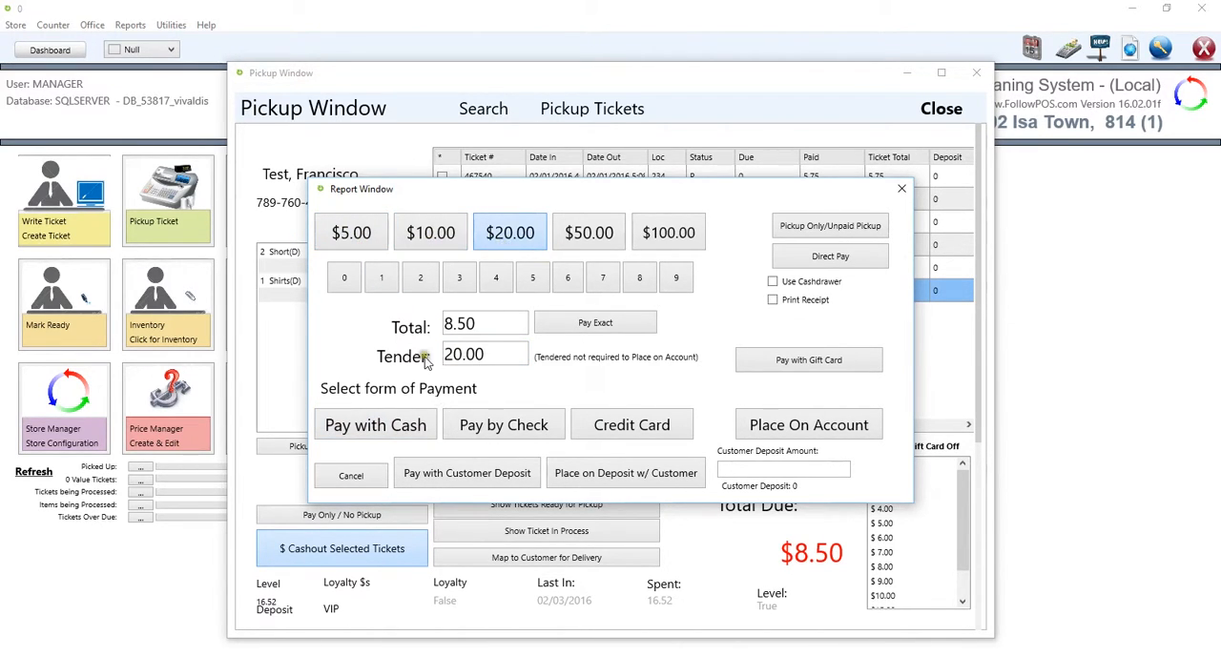
{"action": "left_click", "coordinate": [694, 232]}
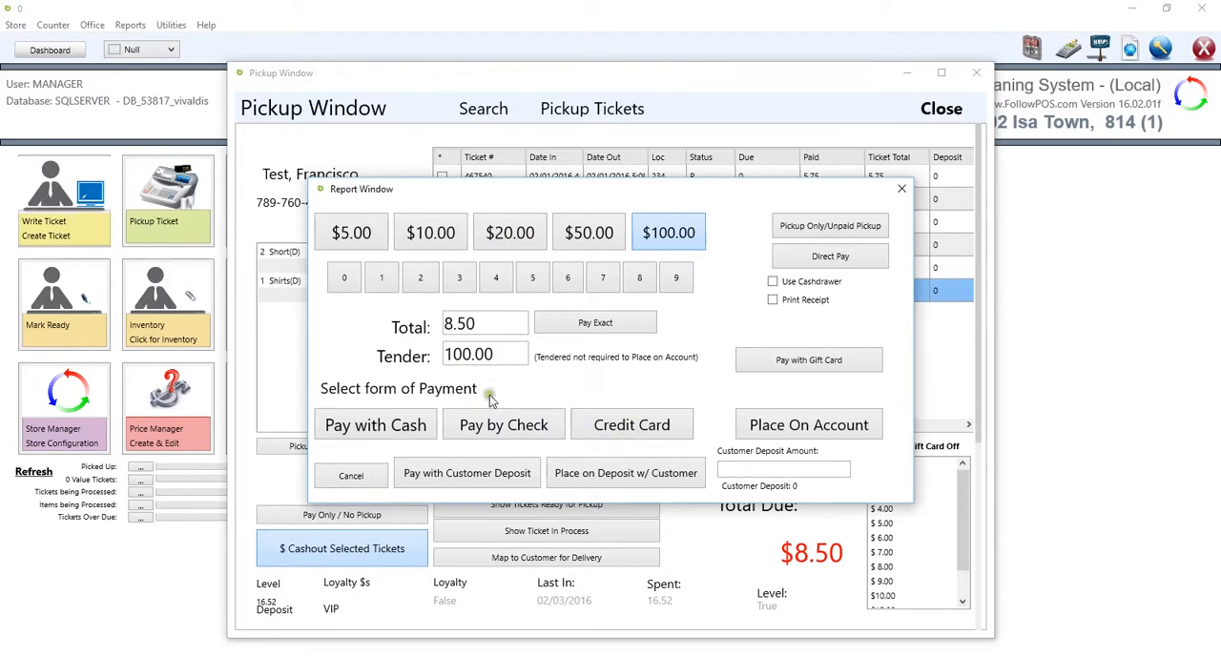
{"action": "left_click", "coordinate": [417, 288]}
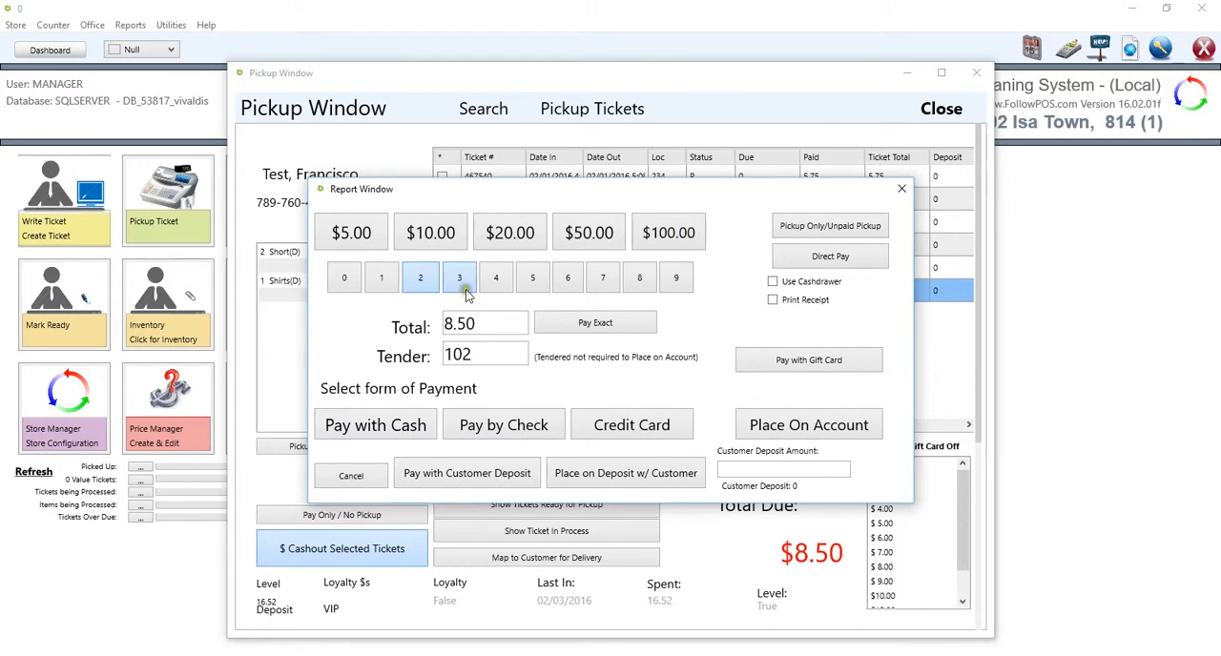
{"action": "left_click", "coordinate": [503, 288]}
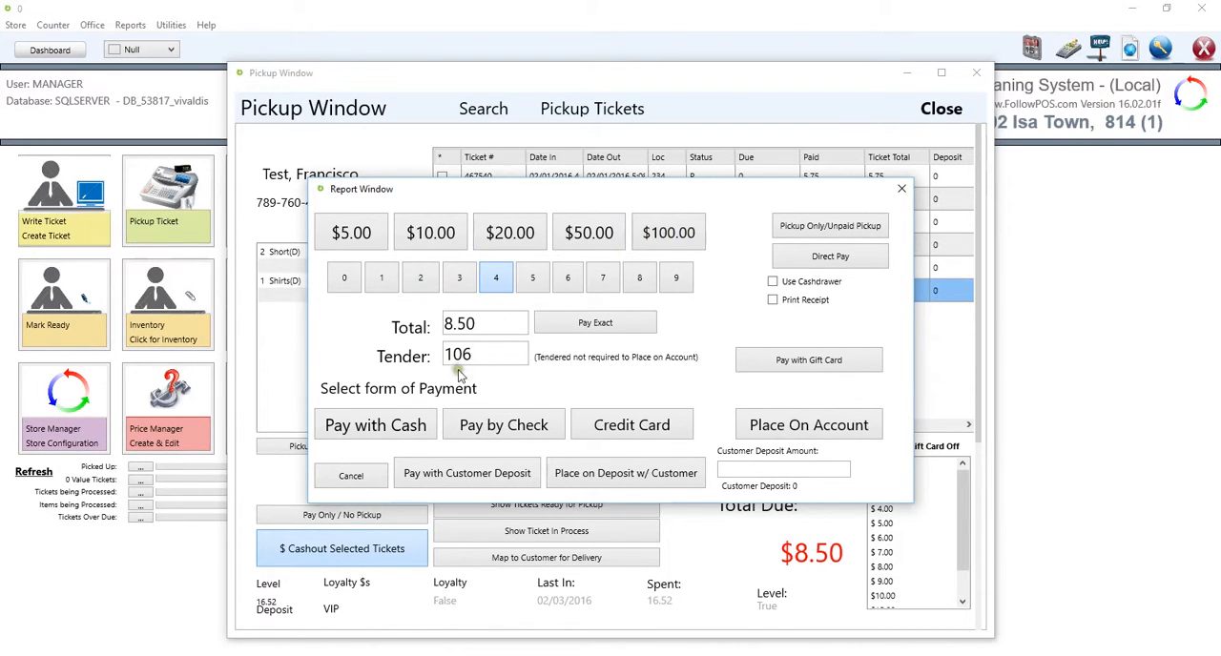
{"action": "left_click_drag", "start_coordinate": [492, 362], "coordinate": [418, 345]}
{"action": "key", "text": "BackSpace"}
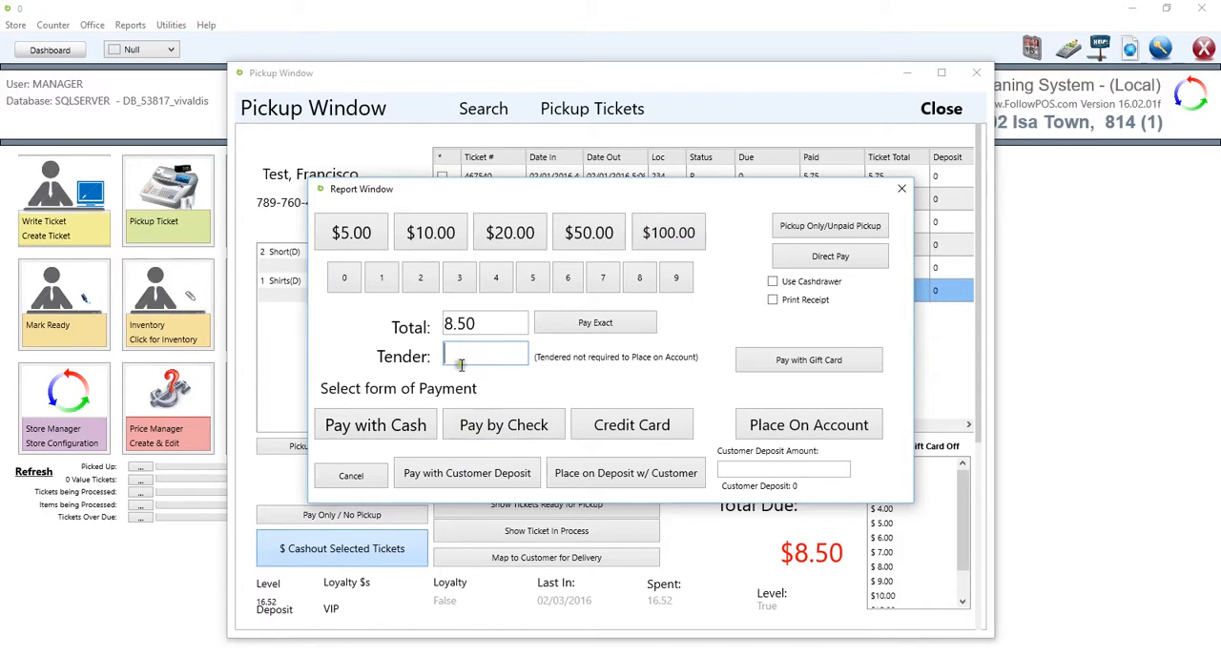
Step: Pay the $8.50 ticket in cash with a tender of $10.00
{"action": "left_click", "coordinate": [561, 325]}
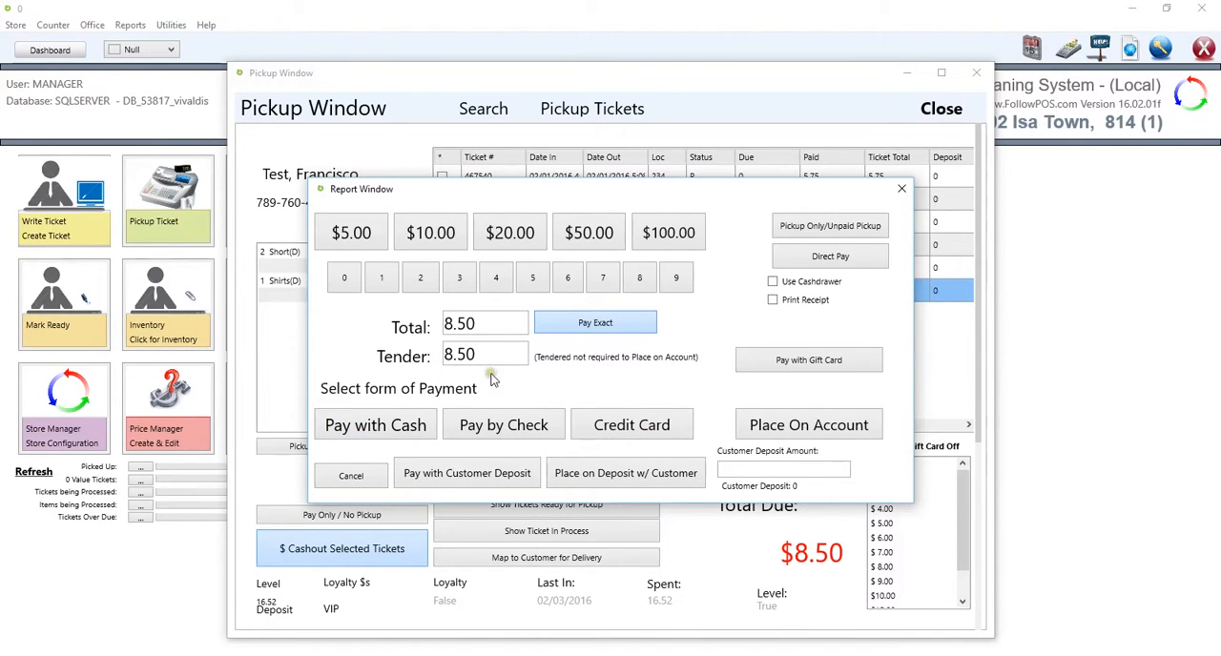
{"action": "left_click", "coordinate": [441, 221]}
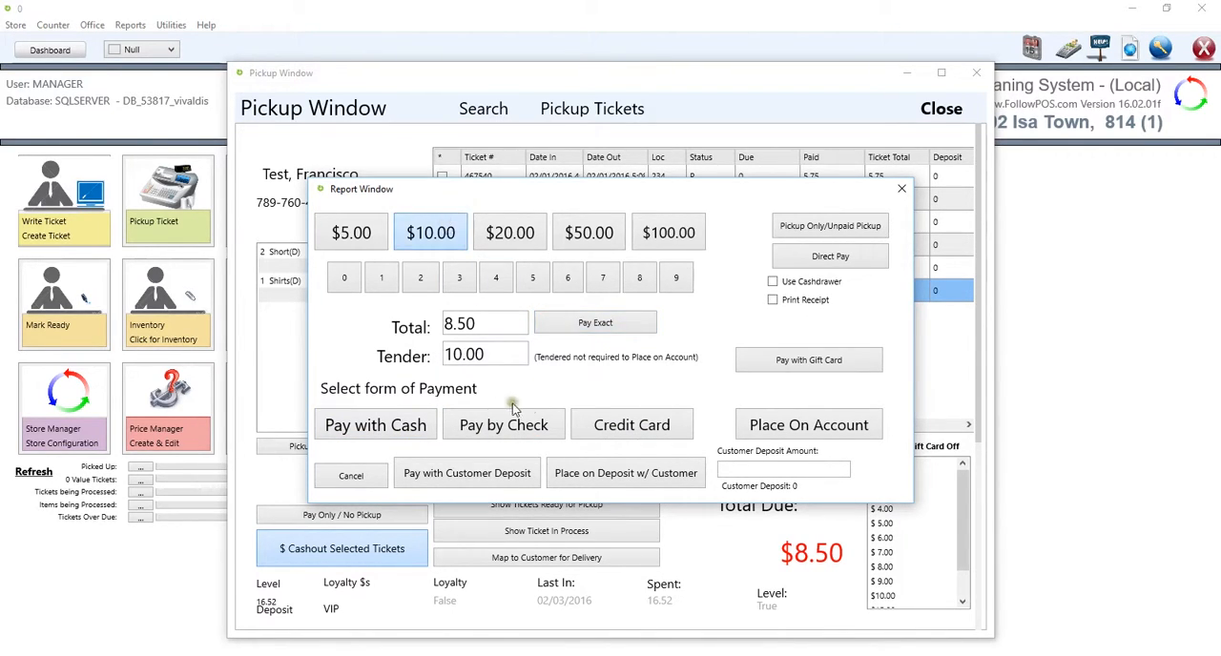
{"action": "left_click", "coordinate": [369, 431]}
{"action": "left_click_drag", "start_coordinate": [601, 310], "coordinate": [574, 316]}
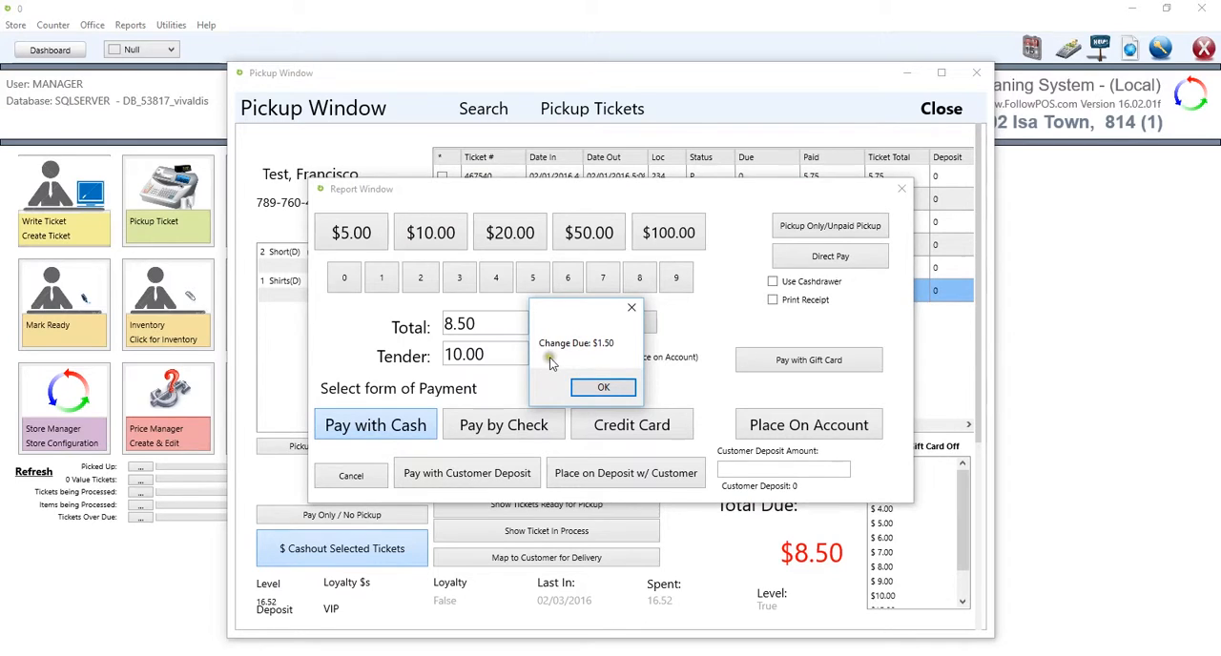
{"action": "left_click", "coordinate": [602, 391]}
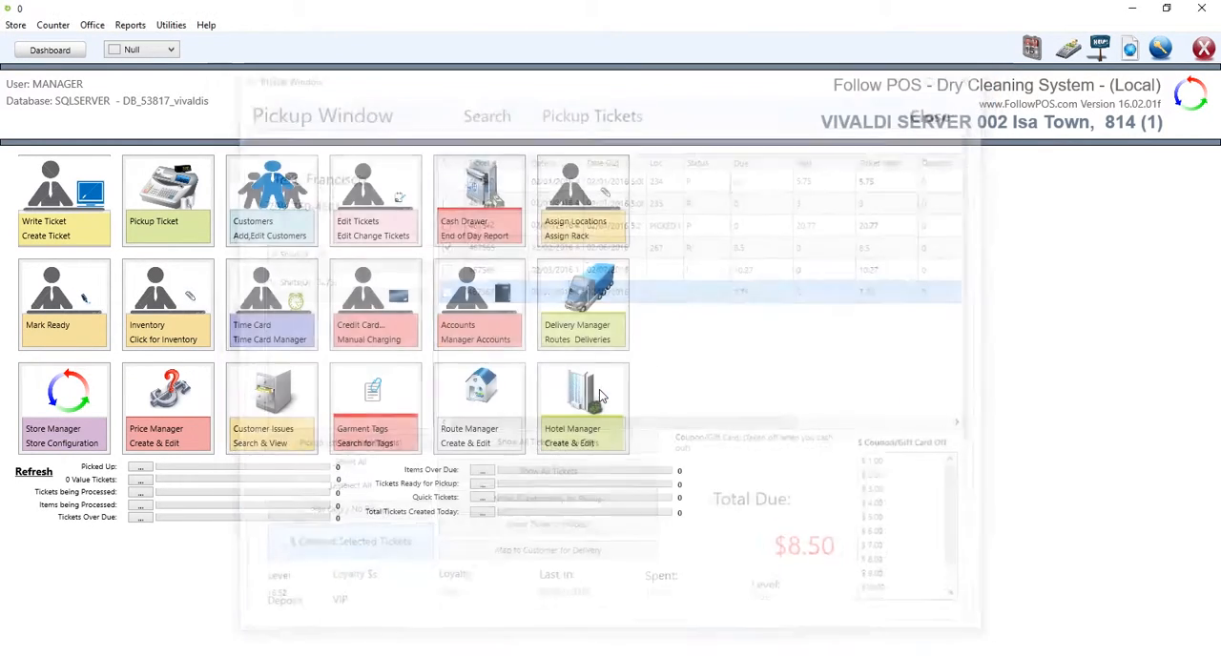